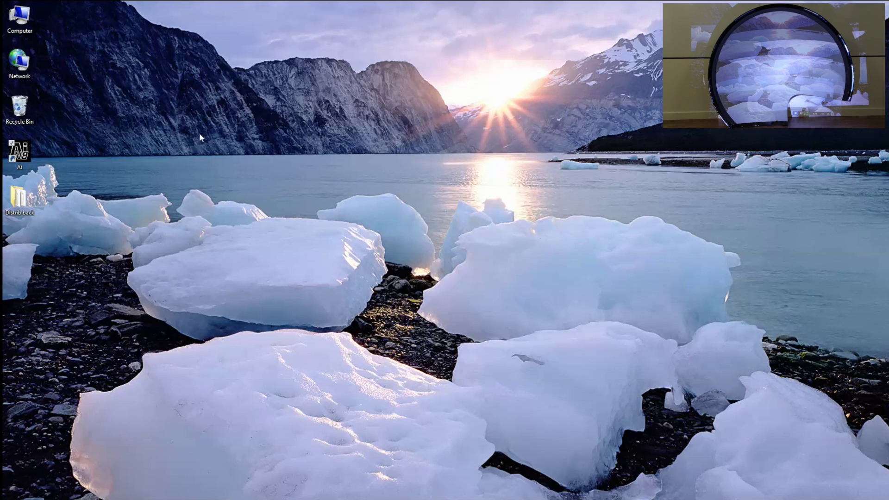
Select the Ai media server shortcut on the Windows desktop.
click(26, 154)
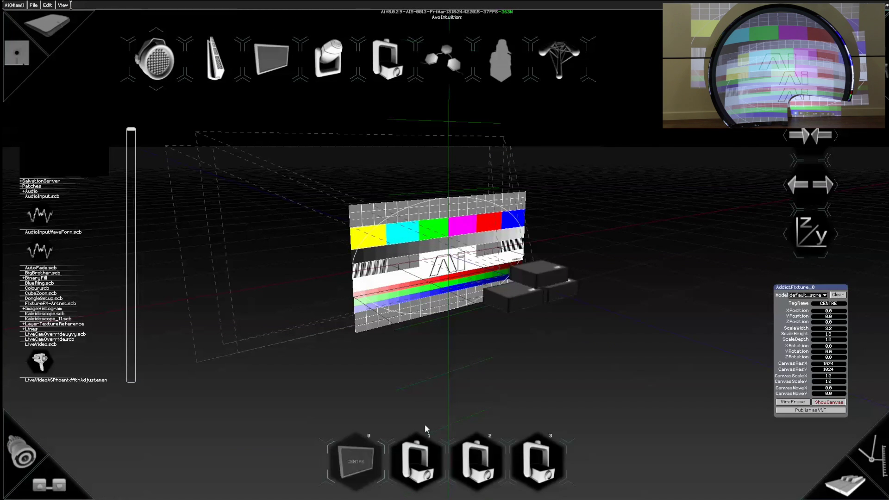
Inspect projectors 1, 2 and 3 from the fixture bar, ending back on projector 1.
click(418, 459)
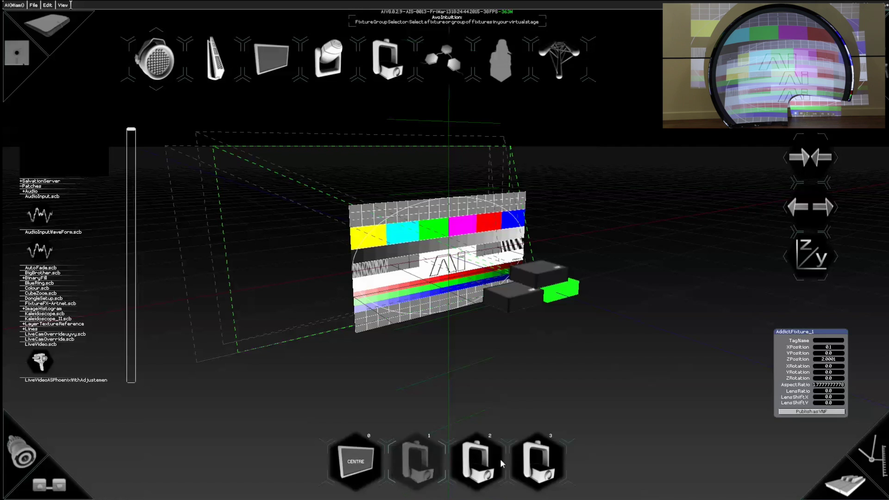
click(487, 460)
click(538, 467)
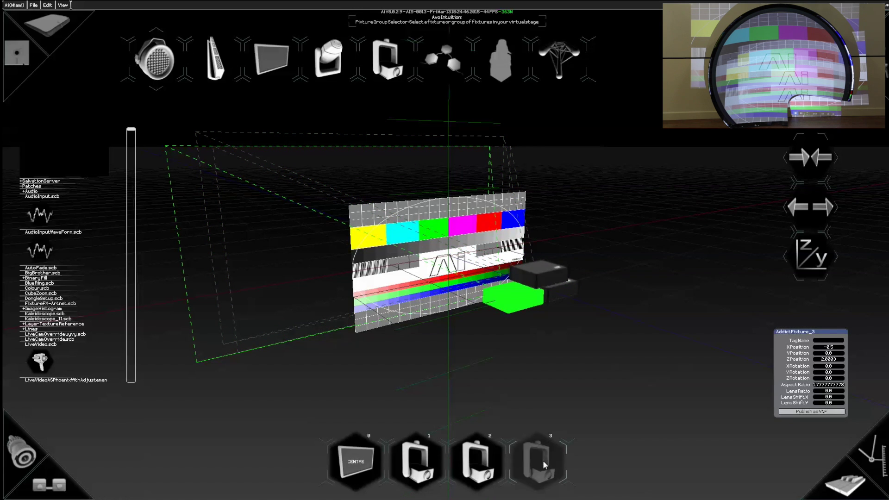
click(436, 459)
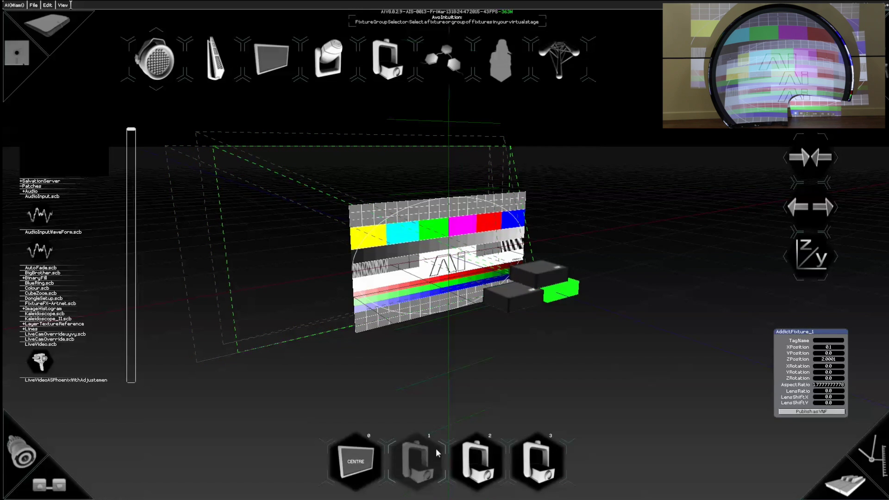
On the Output page, send projector 1 to output 2 and projector 2 to output 3, each with AutoBlend.
click(20, 455)
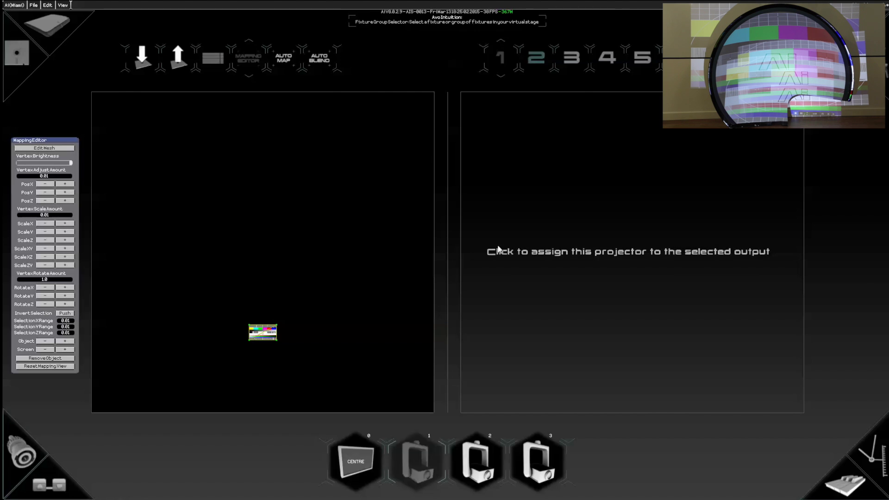
click(534, 57)
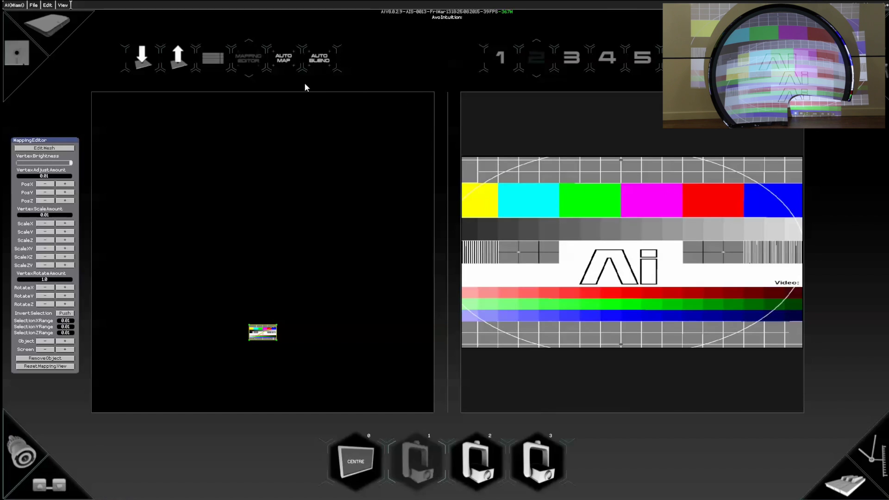
click(319, 58)
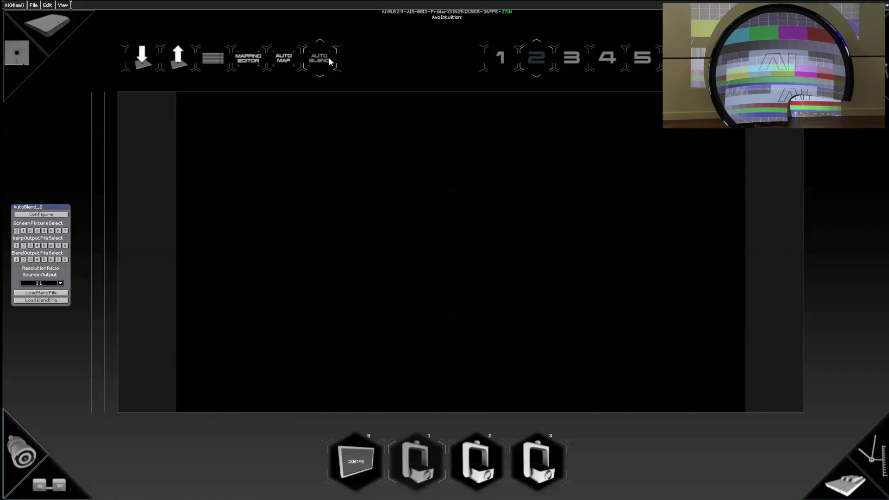
click(477, 460)
click(582, 99)
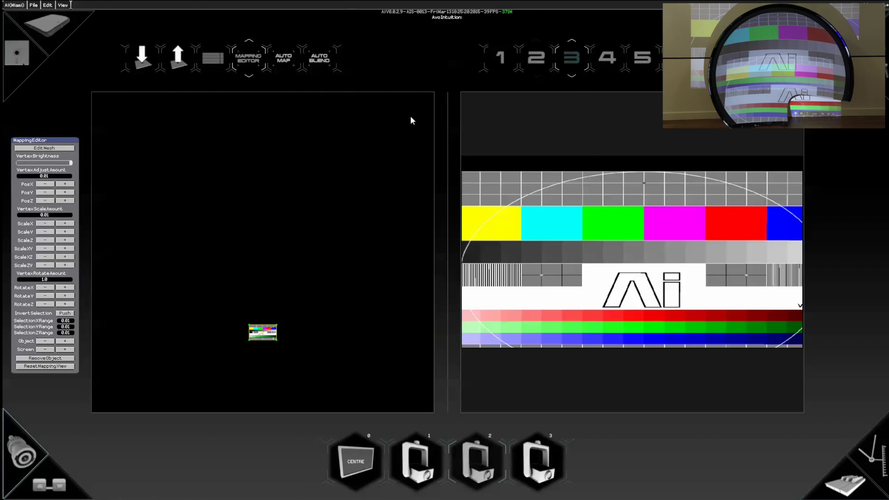
click(319, 58)
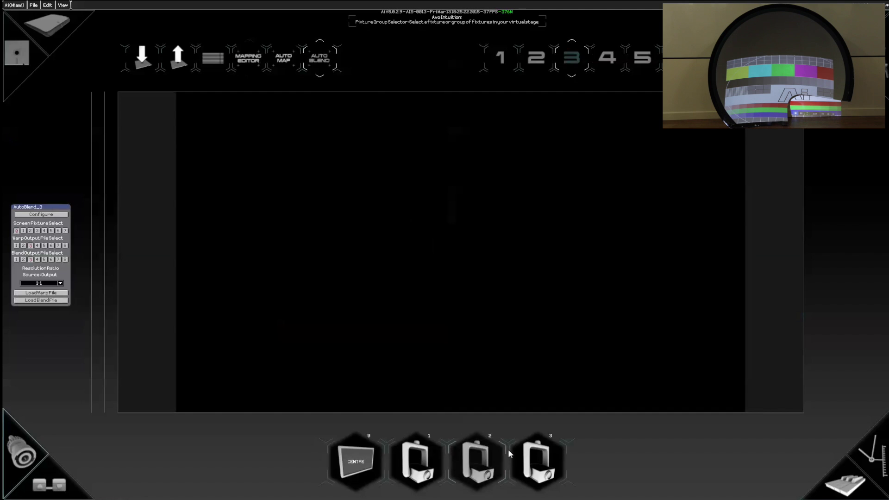
Send projector 3 to output 4 with AutoBlend, then reselect projector 1.
click(551, 463)
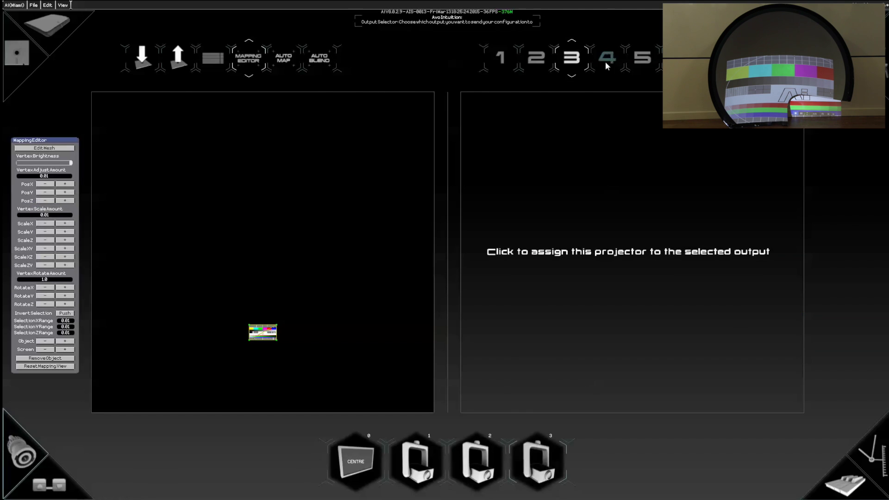
click(622, 134)
click(319, 58)
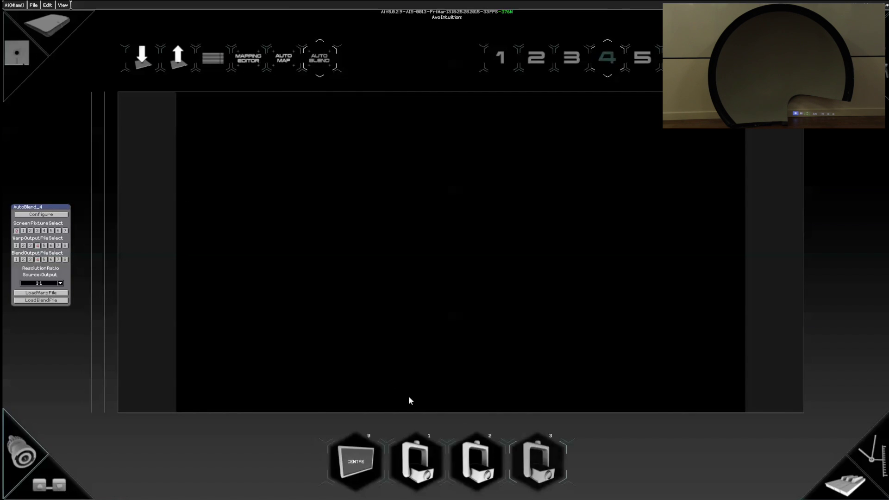
click(414, 462)
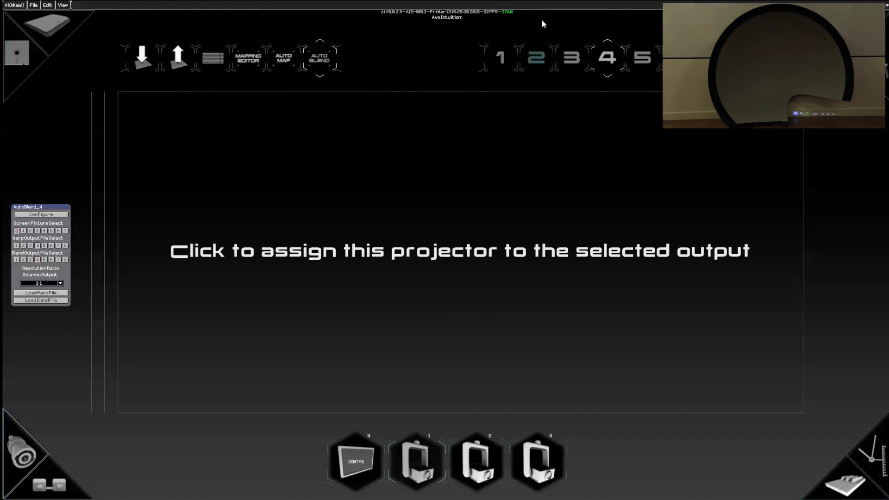
From output 2's AutoBlend setup, enlarge the Projector and Display Setup window and start single-client calibration.
click(536, 58)
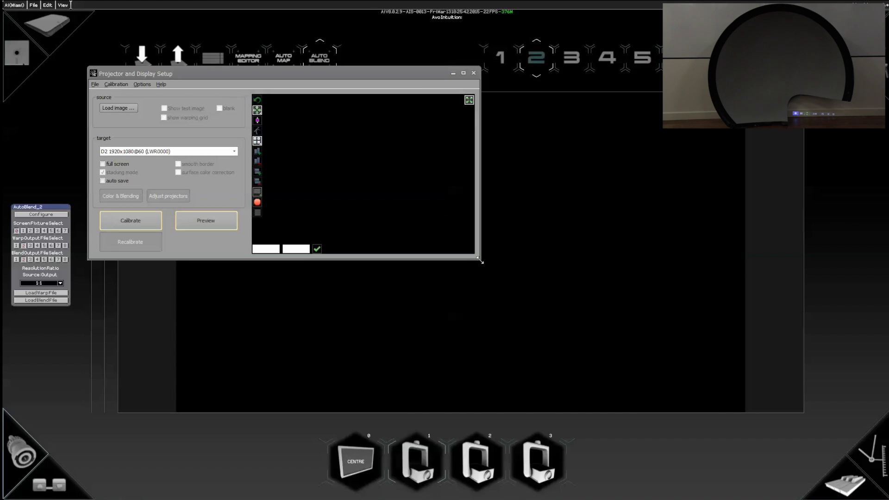
drag(480, 261, 659, 407)
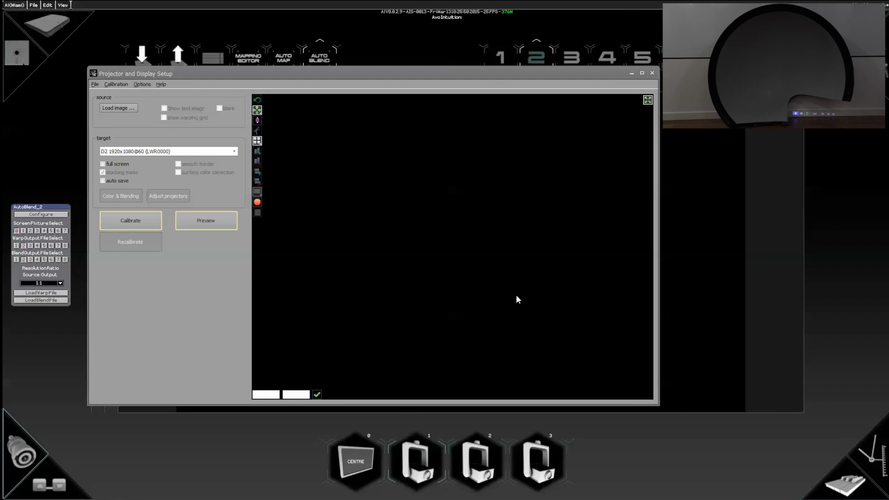
click(130, 222)
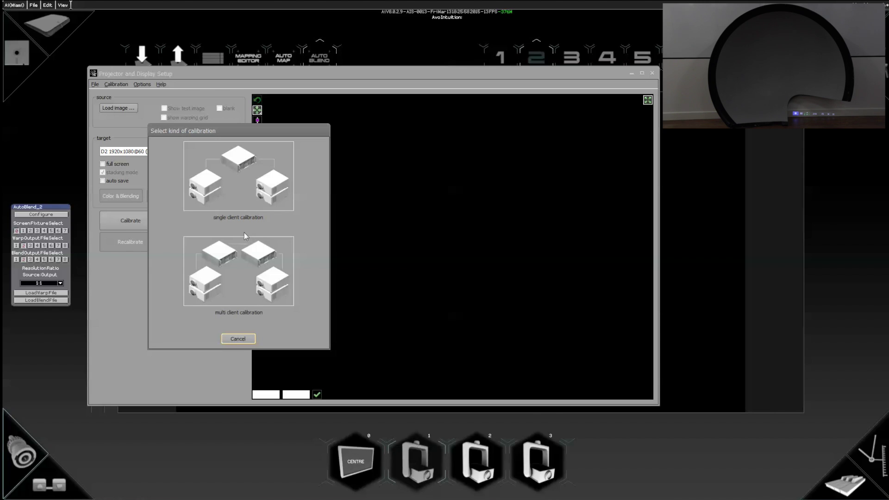
click(236, 177)
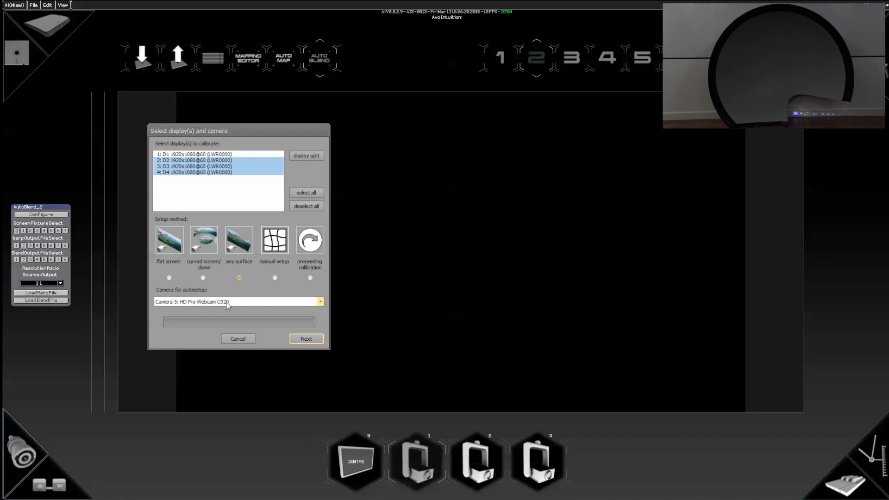
Keep the HD Pro Webcam C920 for displays D2–D4, then confirm the grid arrangement to initialize.
click(320, 302)
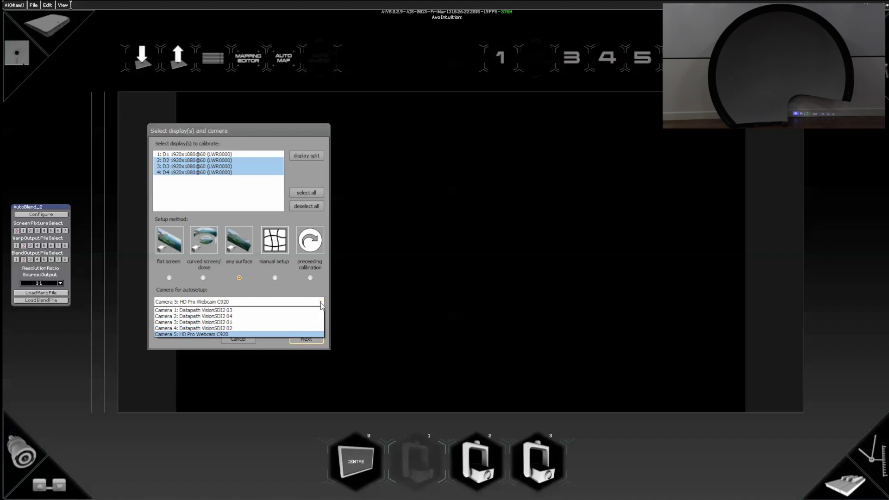
click(270, 333)
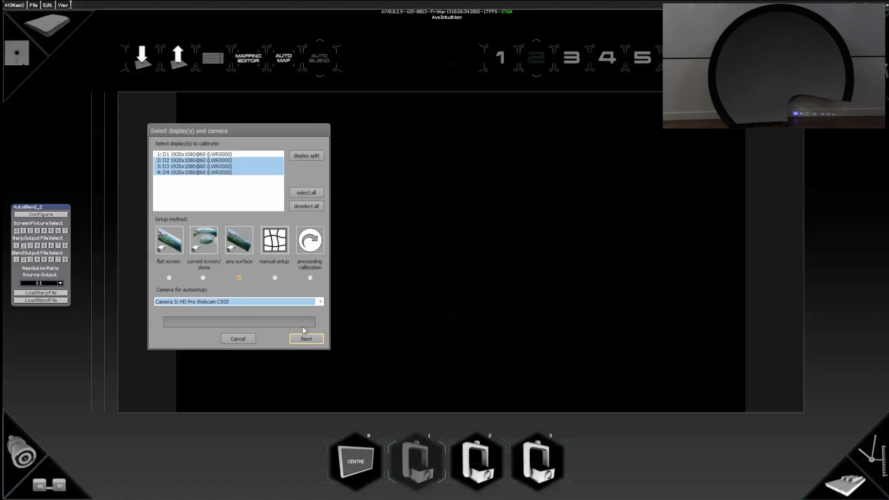
click(314, 340)
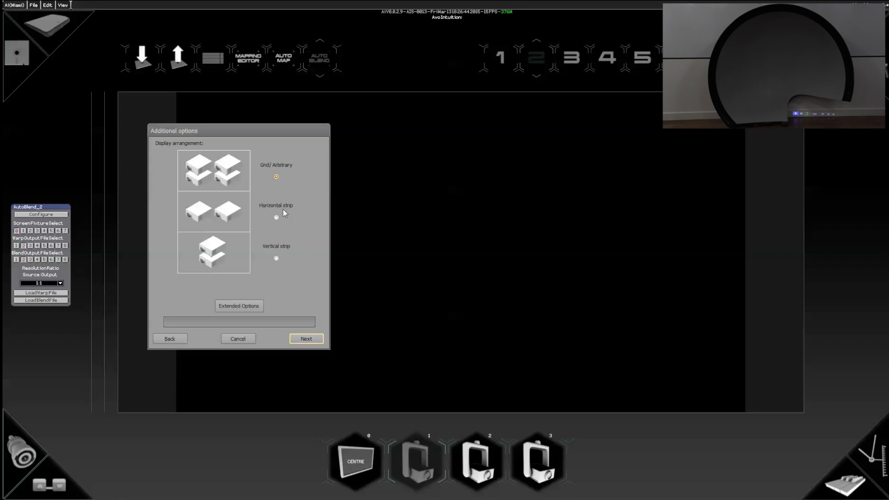
click(307, 339)
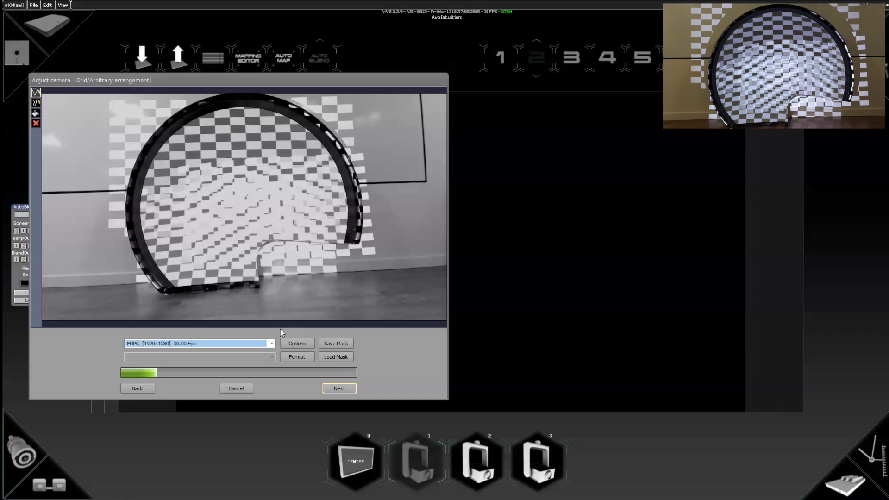
Open the HD Pro Webcam C920 Properties dialog from the camera step's Options.
click(297, 343)
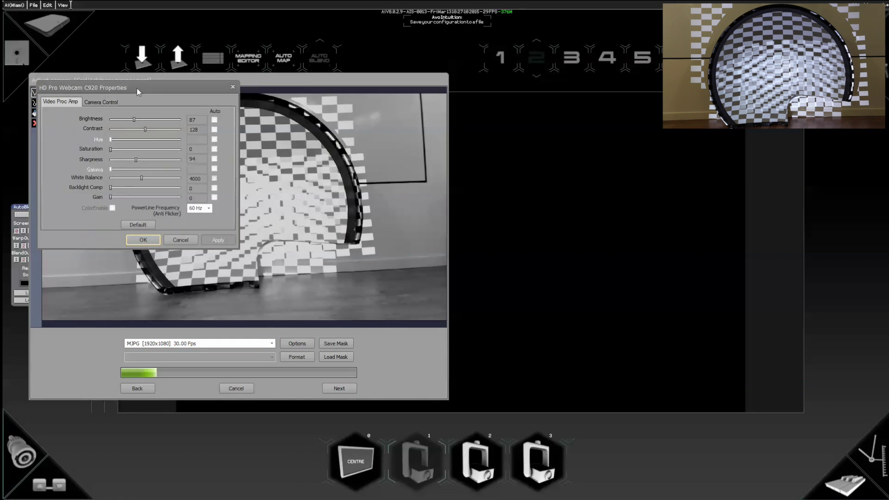
Move the webcam properties beside the preview and toggle Exposure Auto on then off.
drag(137, 88, 555, 104)
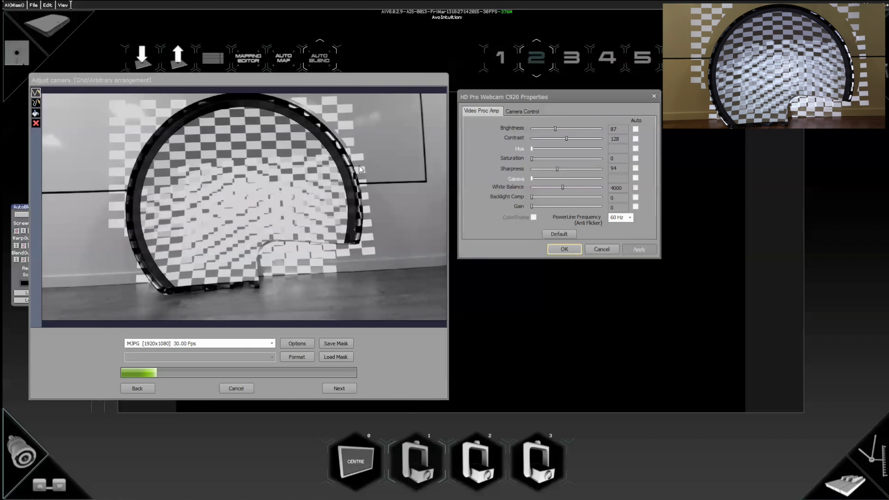
click(522, 112)
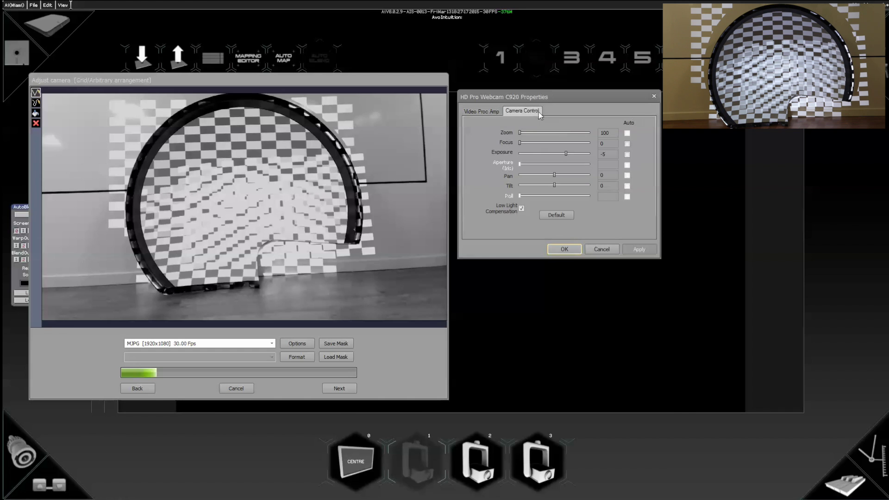
click(628, 155)
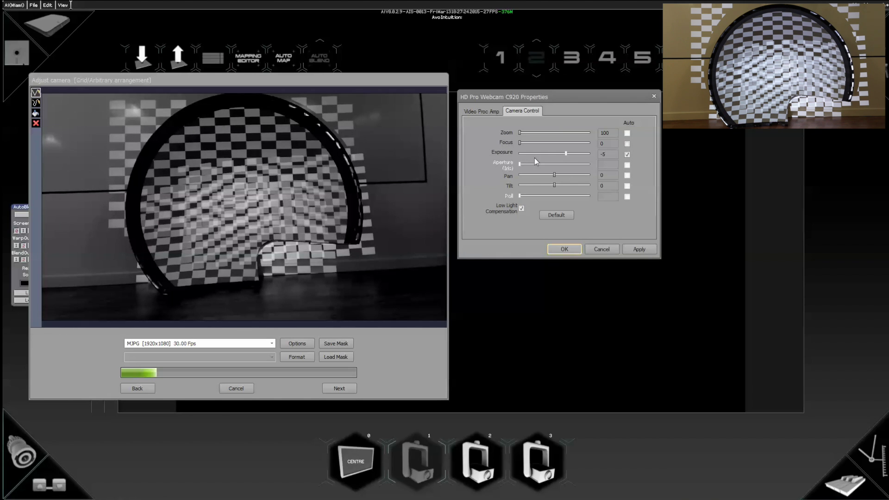
click(628, 155)
click(492, 112)
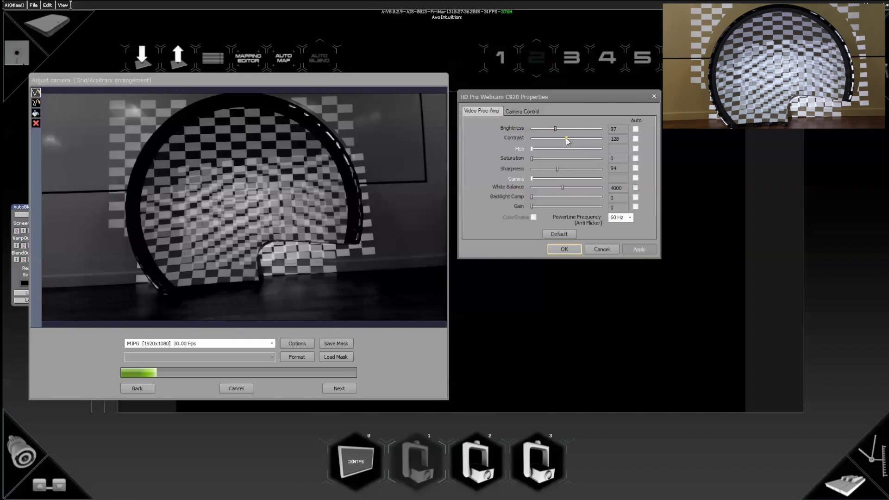
Set webcam contrast to 112 and PowerLine Frequency to 50 Hz, then apply with OK.
drag(565, 139, 562, 139)
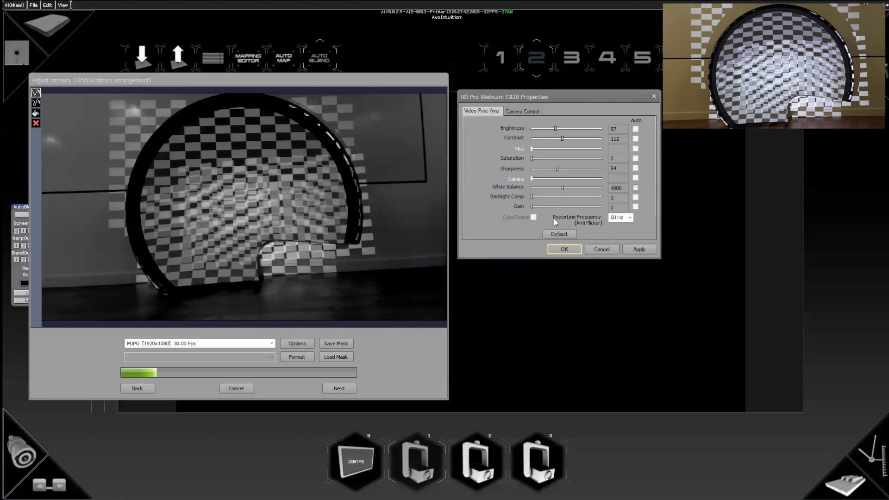
click(626, 217)
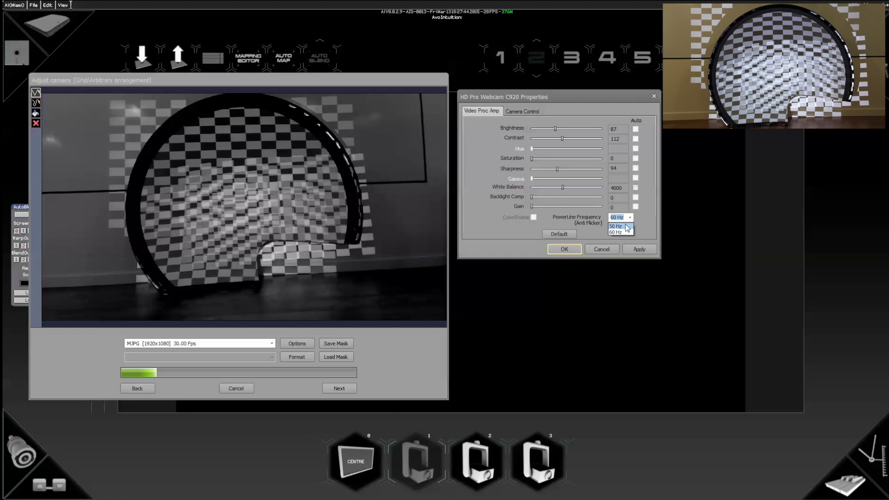
click(627, 227)
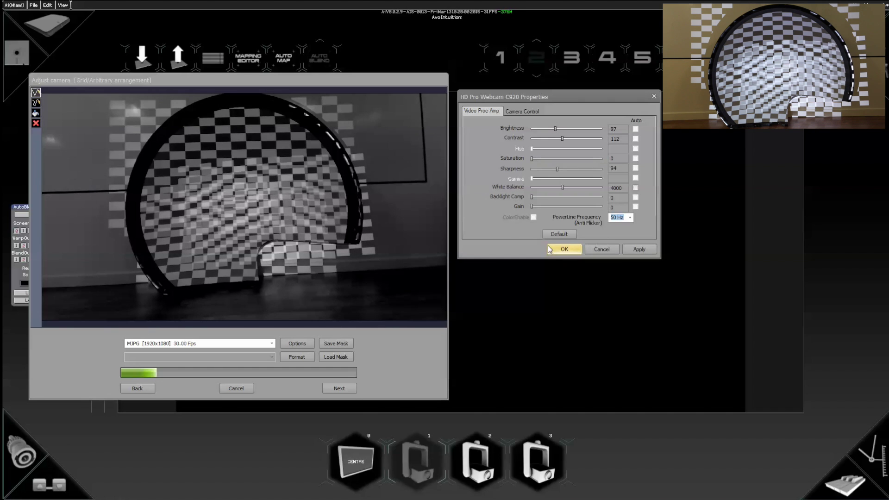
click(564, 249)
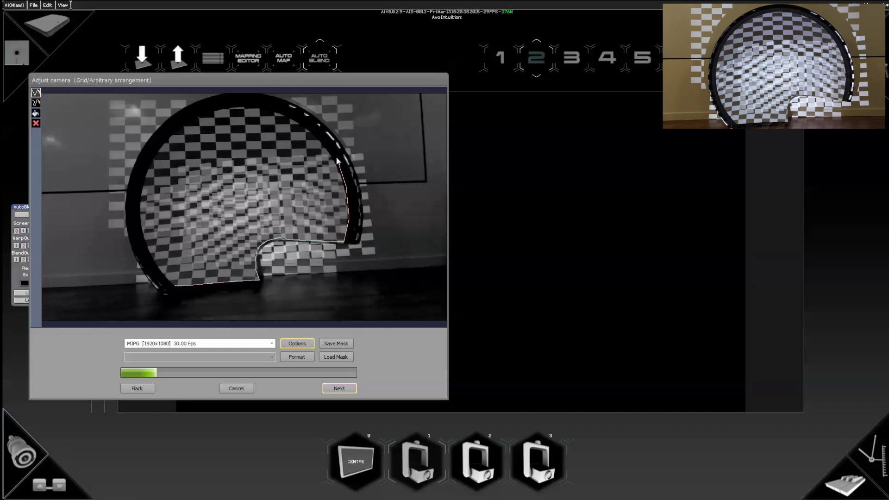
Trace the mask along the arch's inner edge and top, then fill-exclude everything outside it.
drag(330, 153, 284, 115)
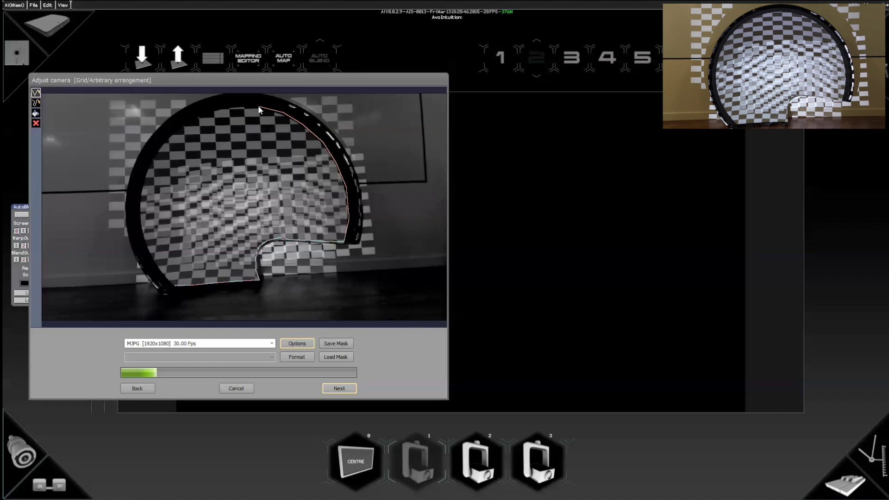
drag(235, 106, 168, 137)
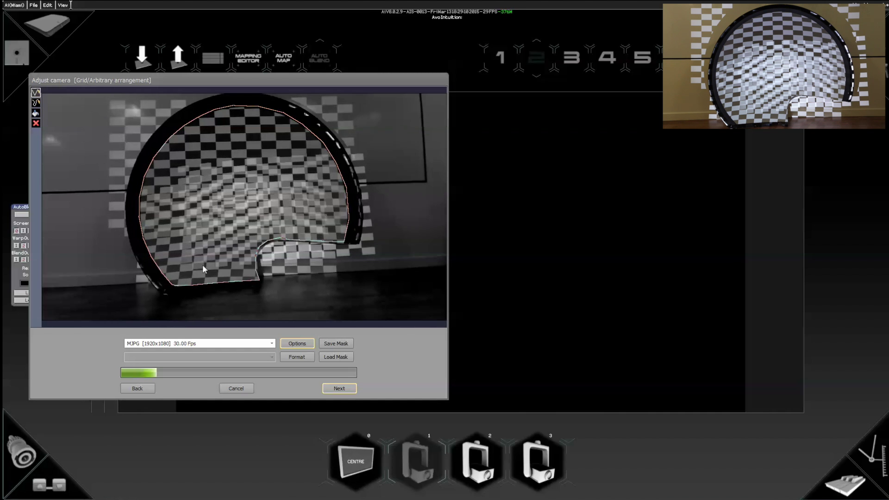
click(36, 113)
click(80, 130)
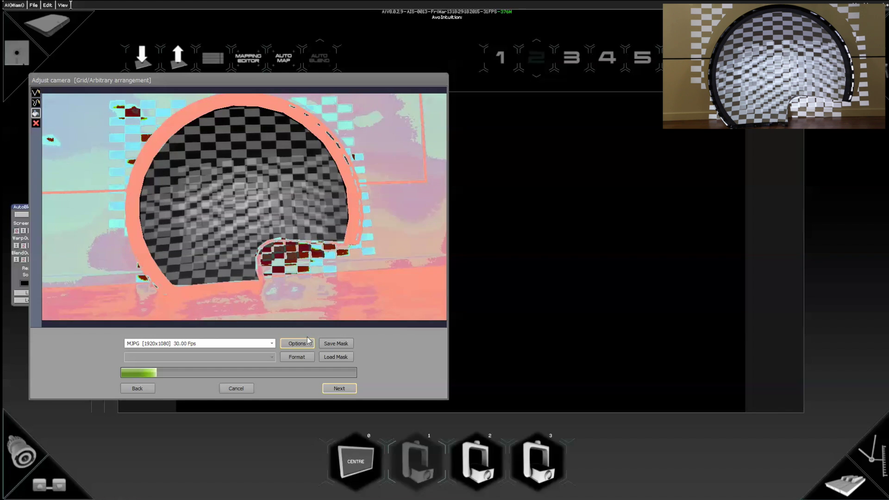
Advance past camera setup and set the scan pattern size to 1.2 after trying 1.4.
click(340, 389)
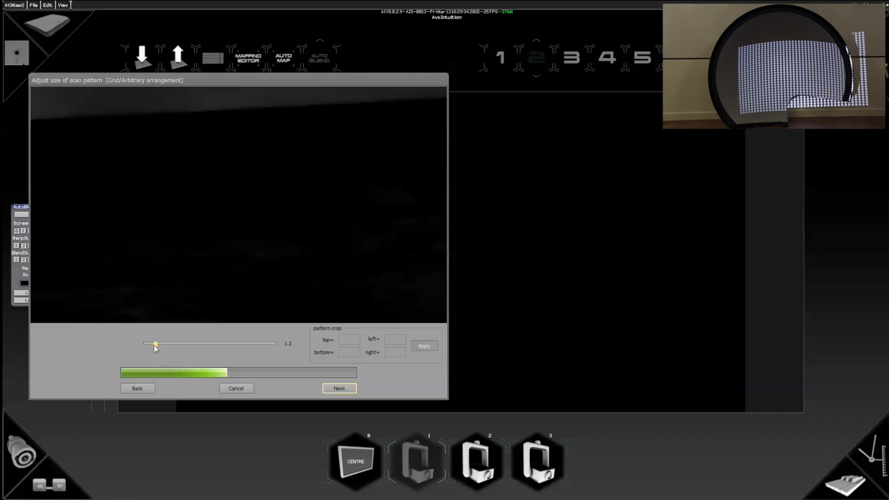
drag(155, 345, 163, 352)
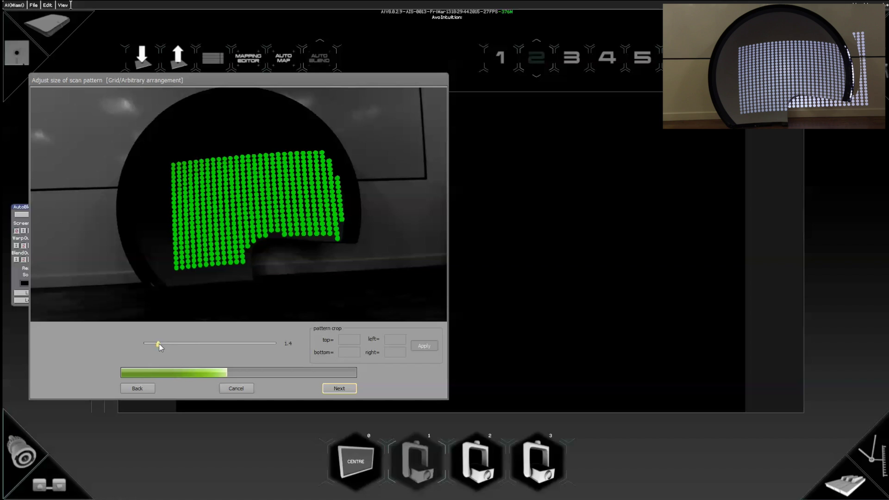
drag(158, 345, 156, 345)
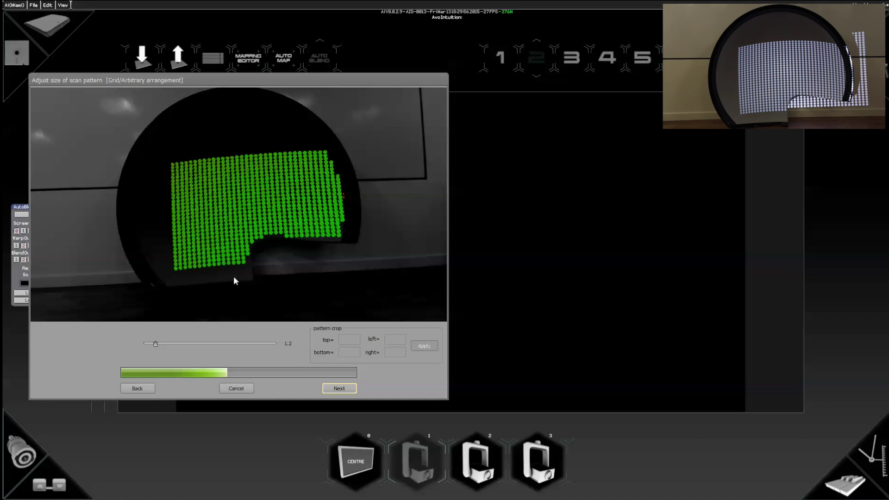
Start the automatic calibration scan of the curved screen.
click(342, 391)
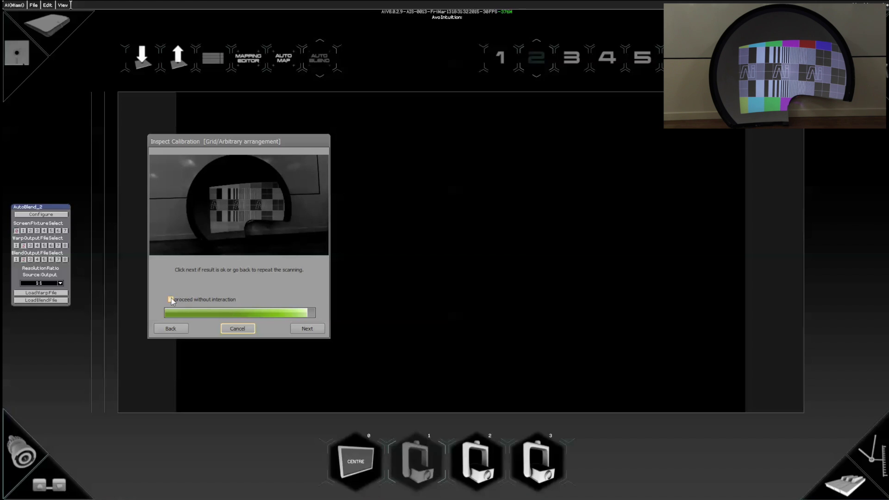
Accept the brightness scan result so calibration continues to Final adjustments.
click(308, 329)
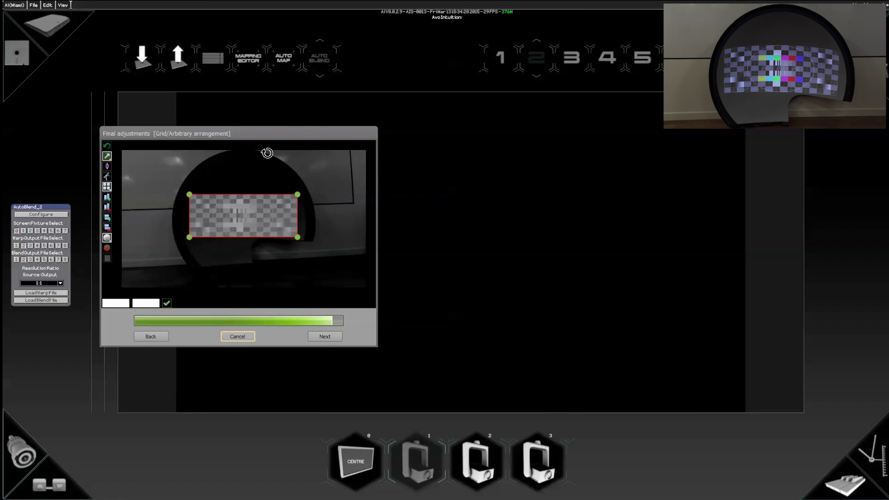
Raise the Final adjustments window, then drag all four quad corners outward, bottom-left down to the screen edge.
click(189, 195)
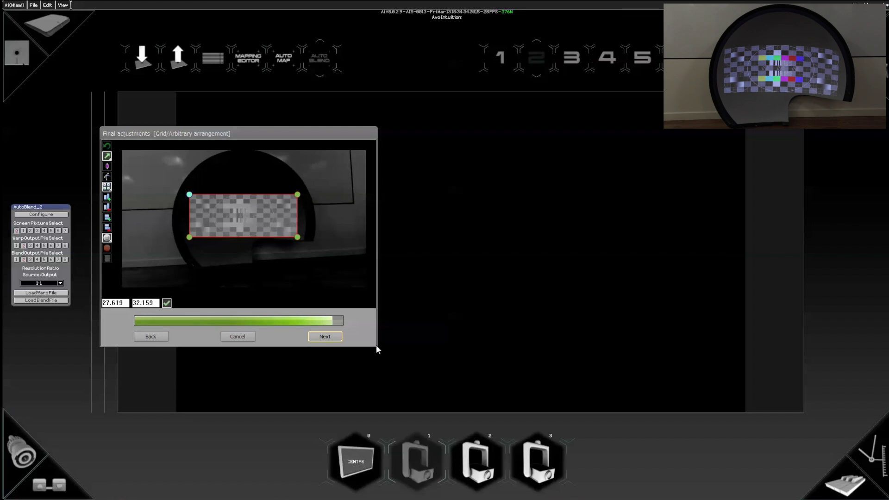
drag(284, 128, 290, 85)
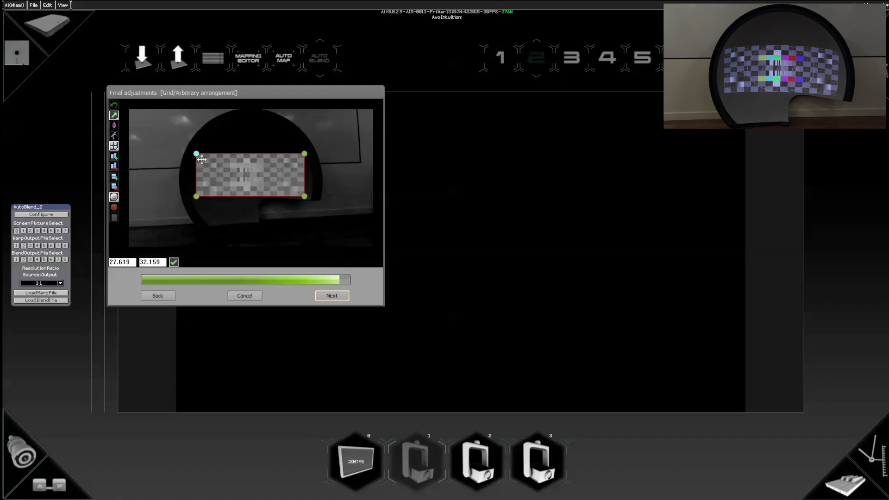
drag(200, 157, 186, 111)
drag(305, 153, 313, 113)
drag(305, 197, 319, 235)
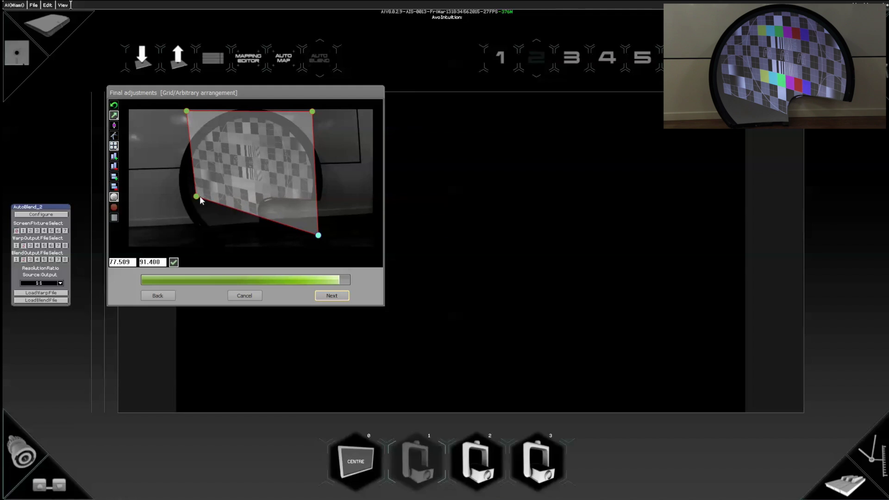
drag(200, 197, 190, 244)
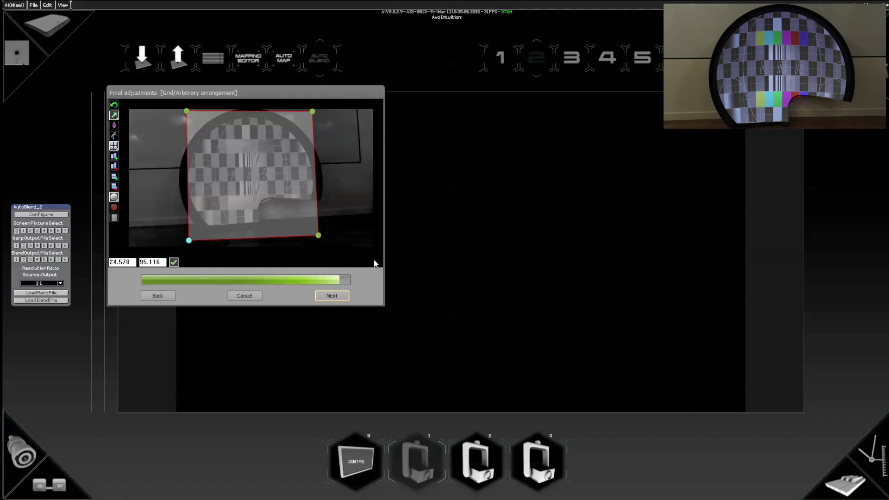
Fine-tune the bottom-right warp corner with small left, down and up nudges.
click(318, 237)
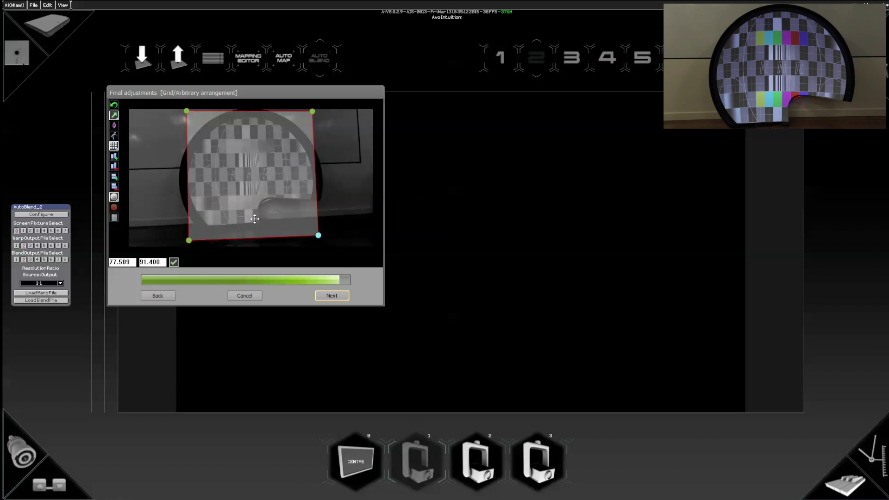
key(Left)
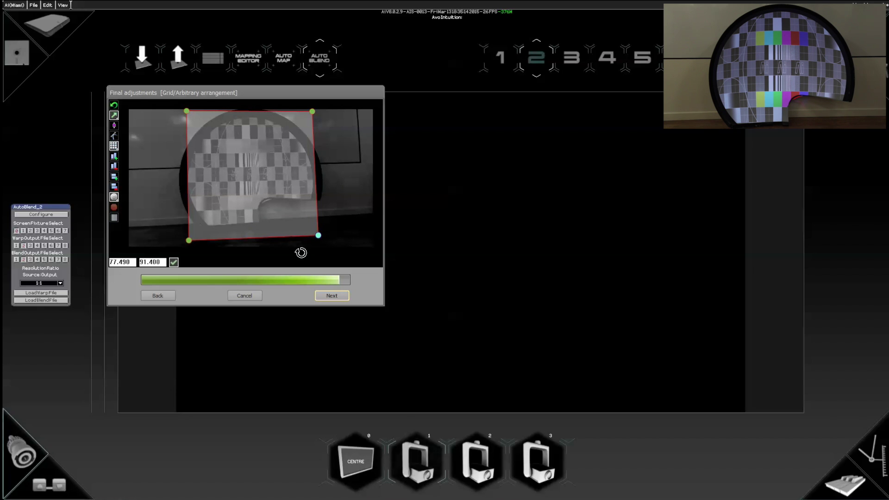
key(Left)
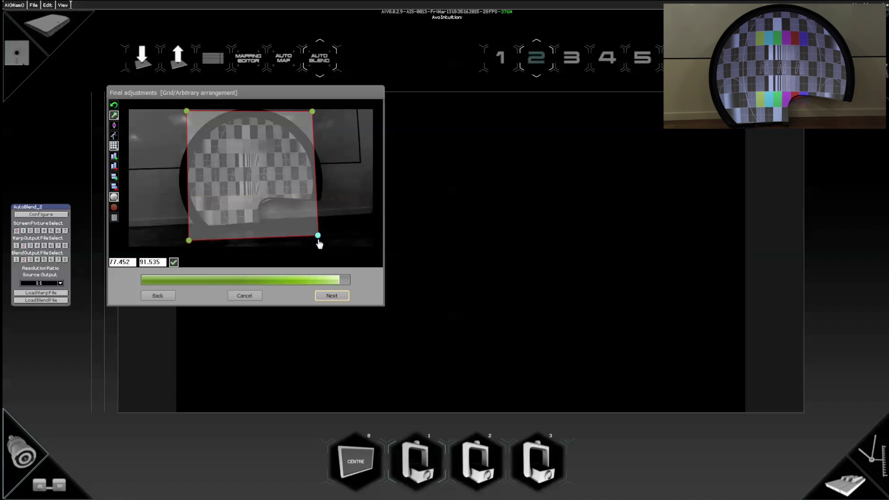
drag(318, 239, 318, 241)
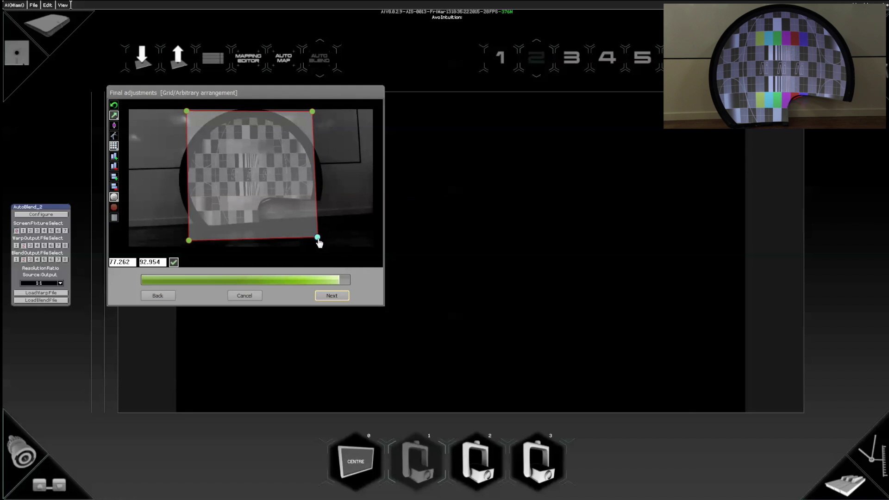
drag(317, 238, 320, 241)
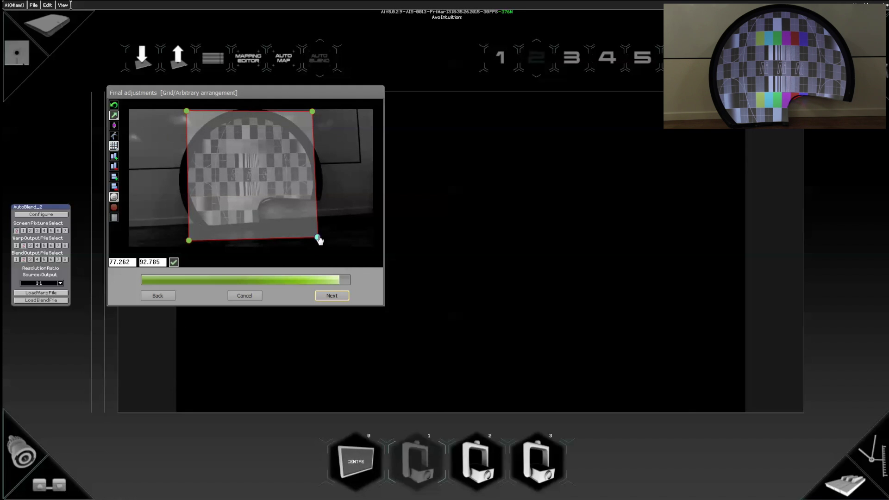
key(Up)
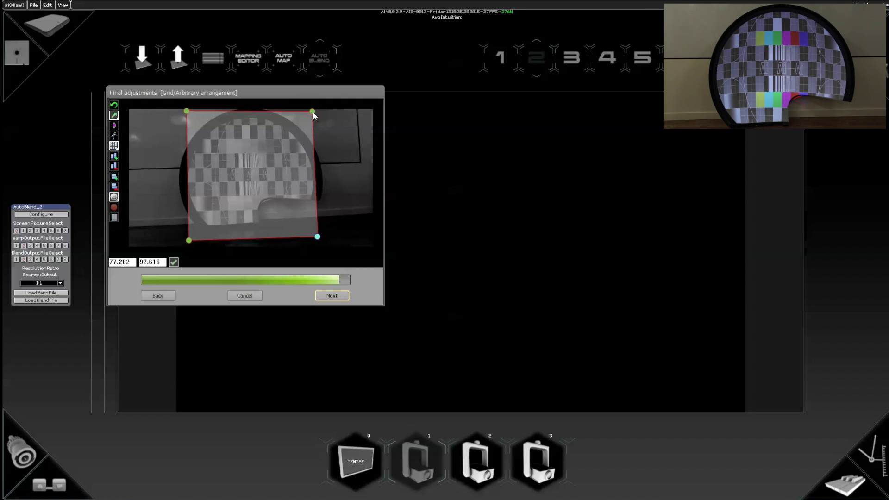
Nudge the top-right corner up slightly and check the top-left and bottom-left corners.
click(313, 112)
key(Up)
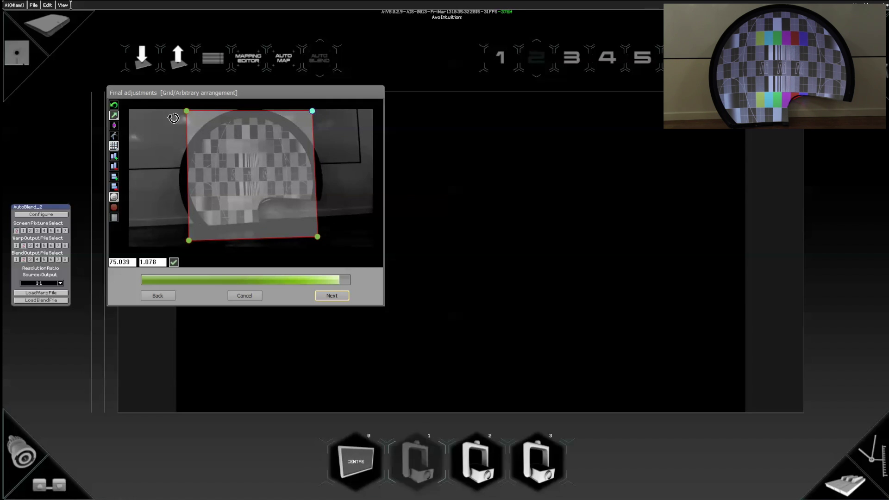
click(187, 112)
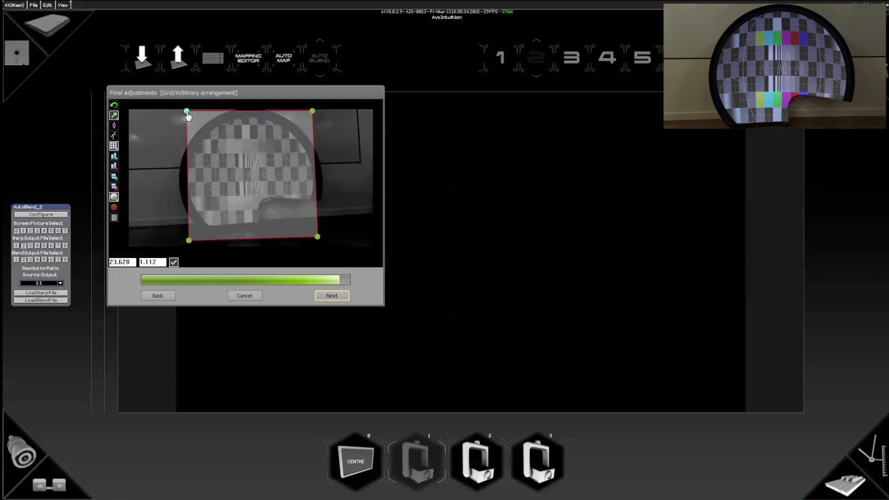
click(189, 241)
Accept the final adjustments and close the calibration wizard from the Information dialog.
click(341, 297)
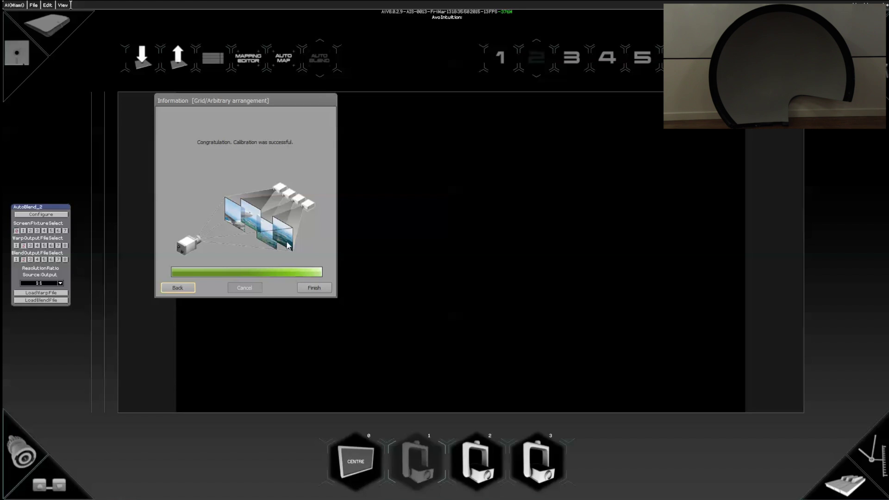
click(314, 289)
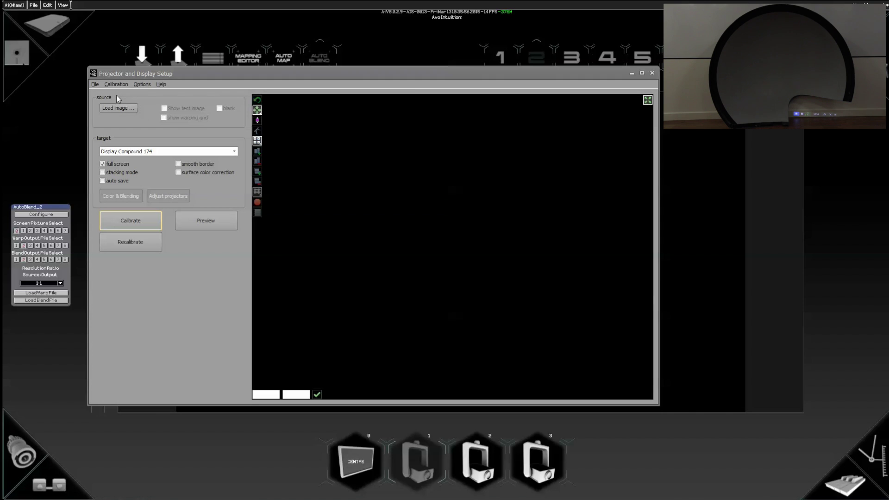
Export the D2, D3 and D4 warping/blending calibrations as Auto_Blend_Output, then close the setup program.
click(95, 85)
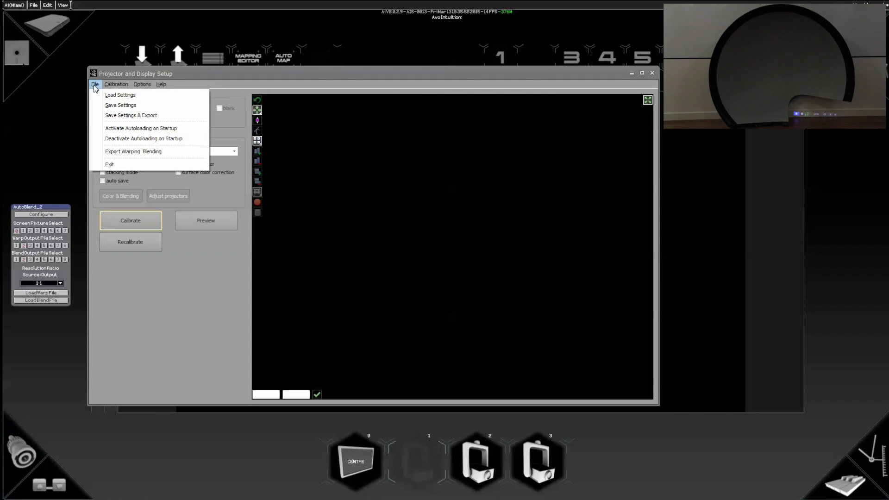
click(123, 151)
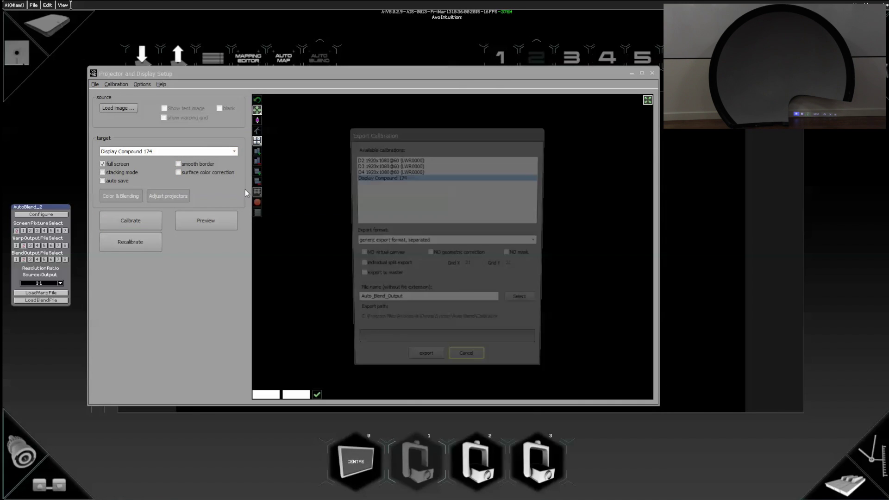
ctrl+click(384, 159)
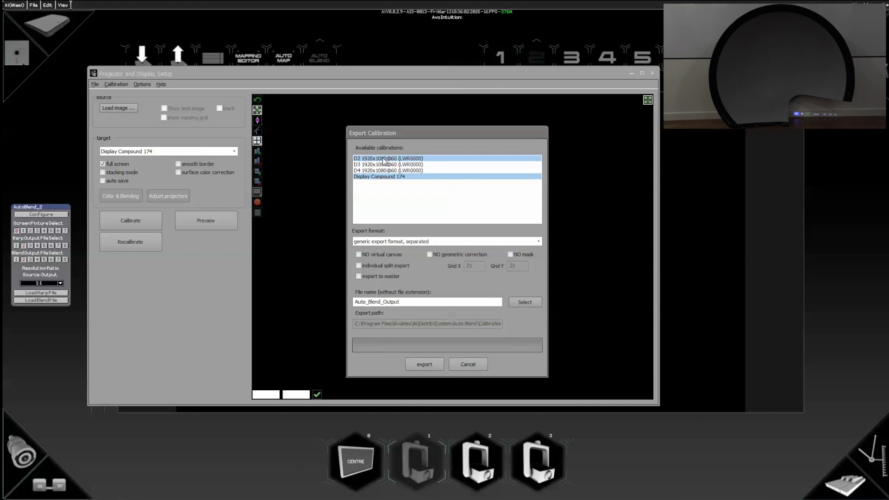
ctrl+click(378, 165)
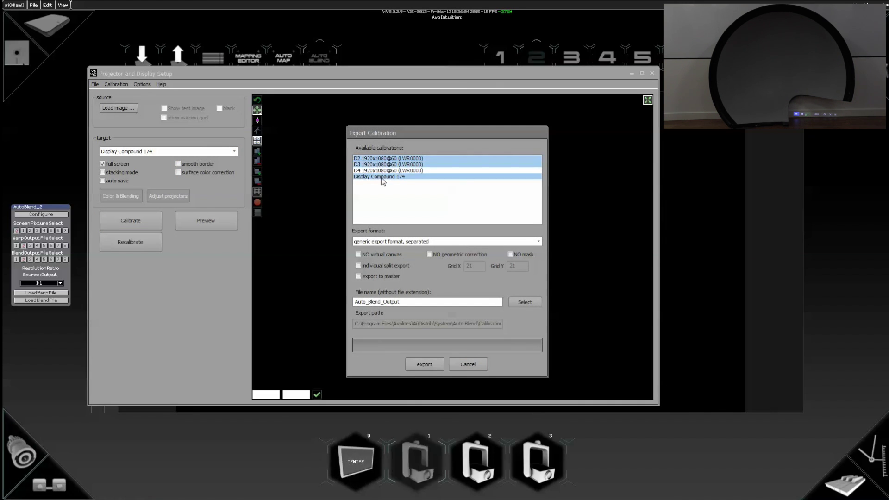
ctrl+click(381, 171)
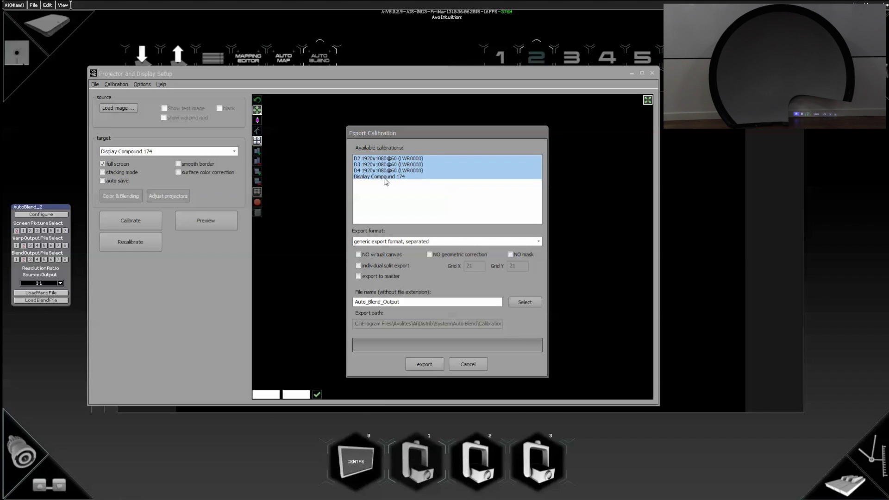
click(424, 365)
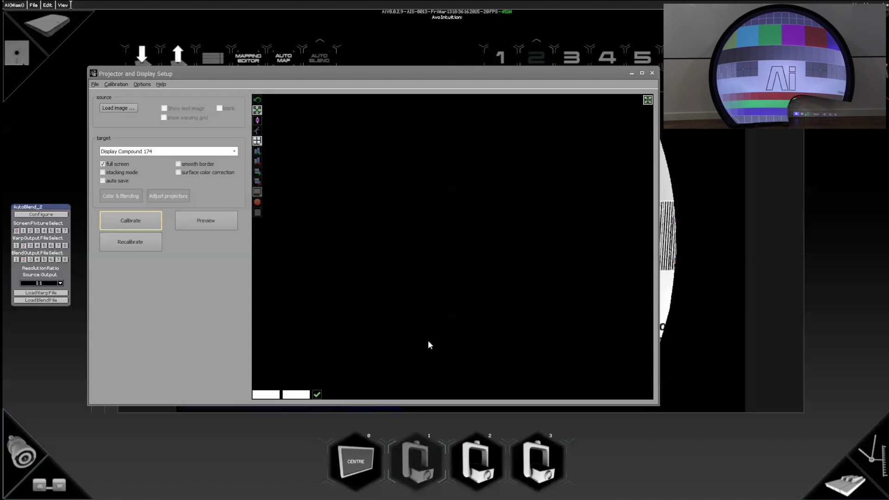
click(652, 74)
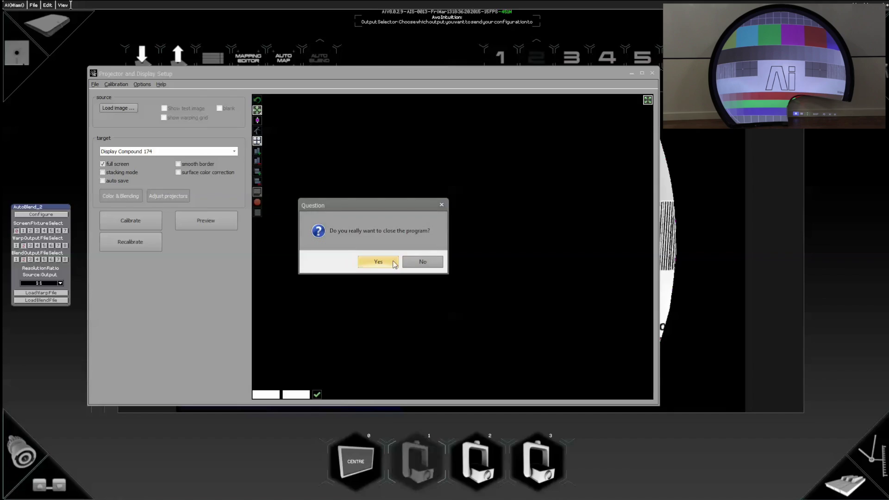
click(385, 264)
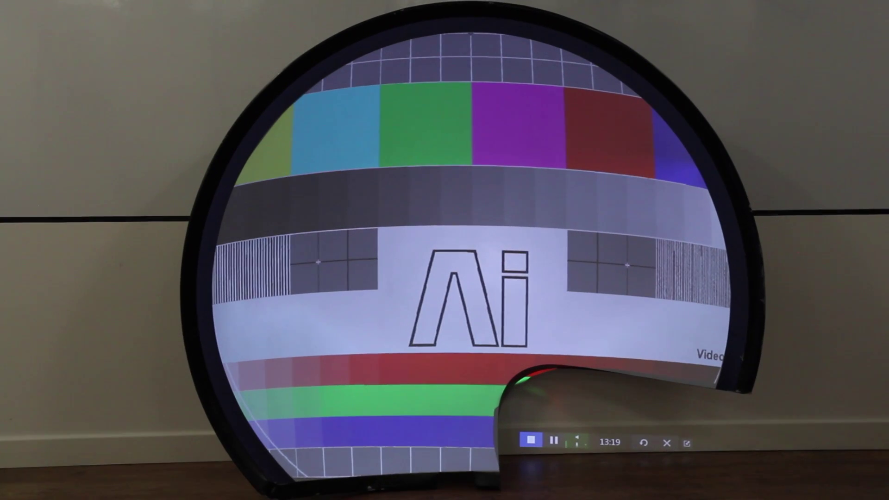